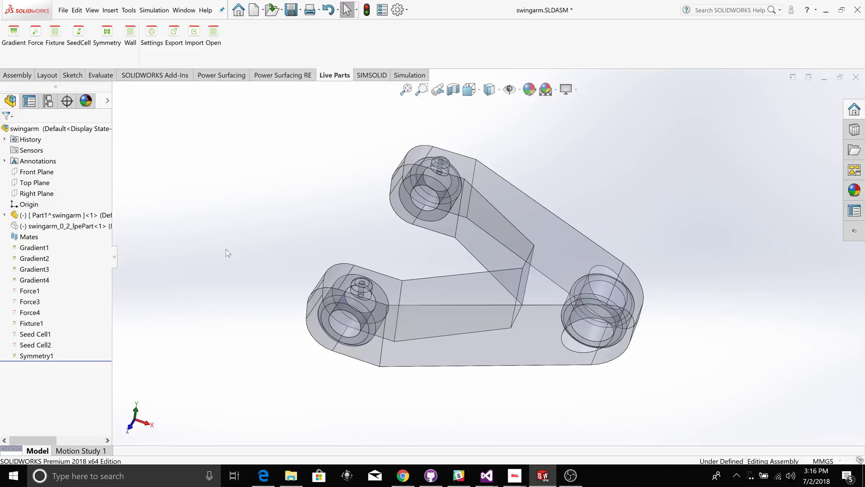
# Step: Review the regions covered by Gradient1 through Gradient4, briefly opening Gradient1's settings
pyautogui.click(36, 248)
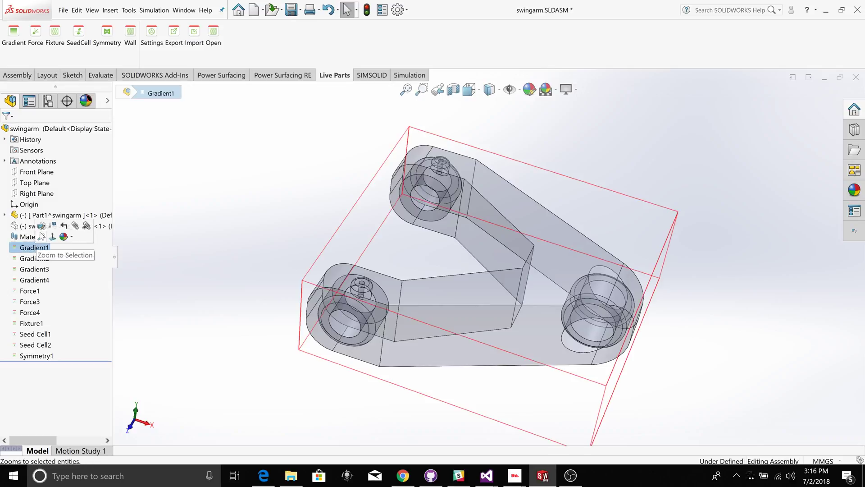
pyautogui.click(42, 226)
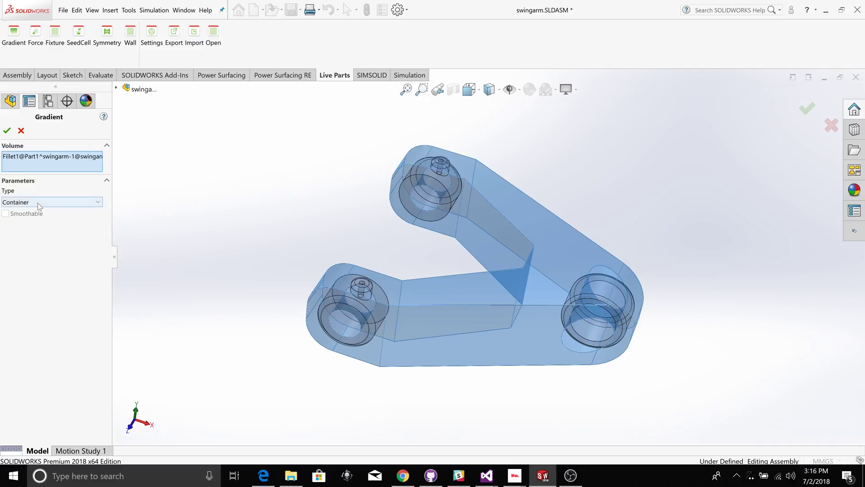
pyautogui.click(22, 131)
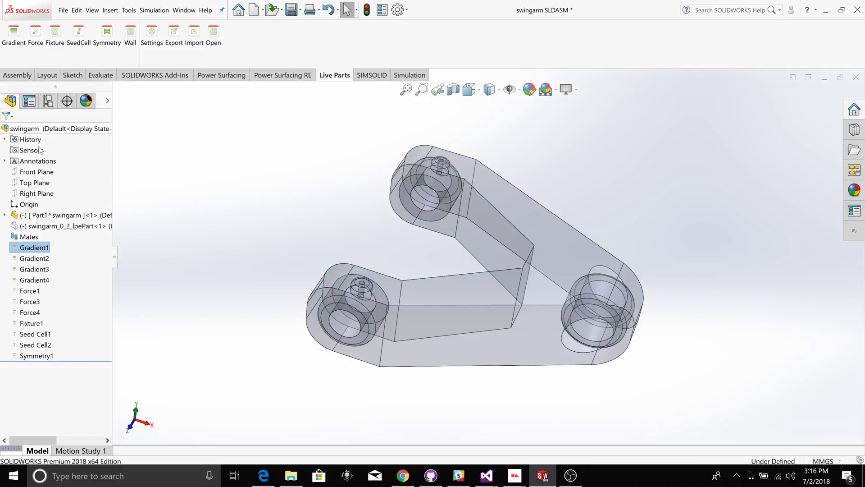
pyautogui.click(29, 259)
pyautogui.click(31, 270)
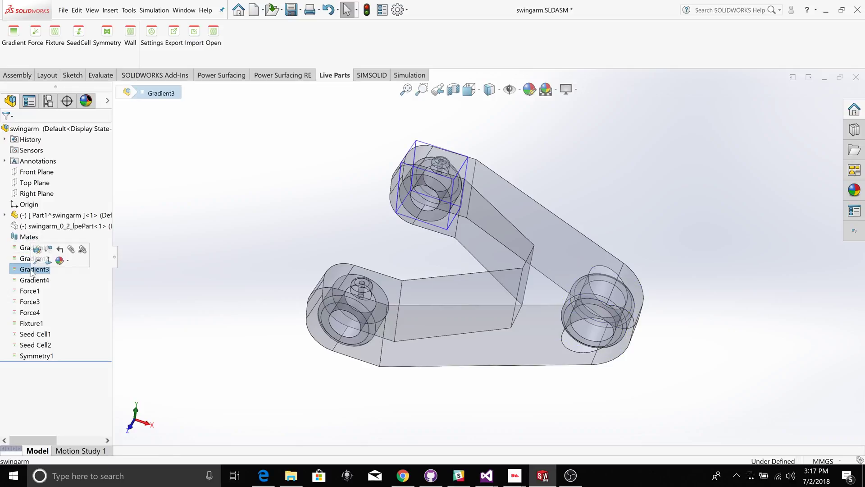
pyautogui.click(36, 280)
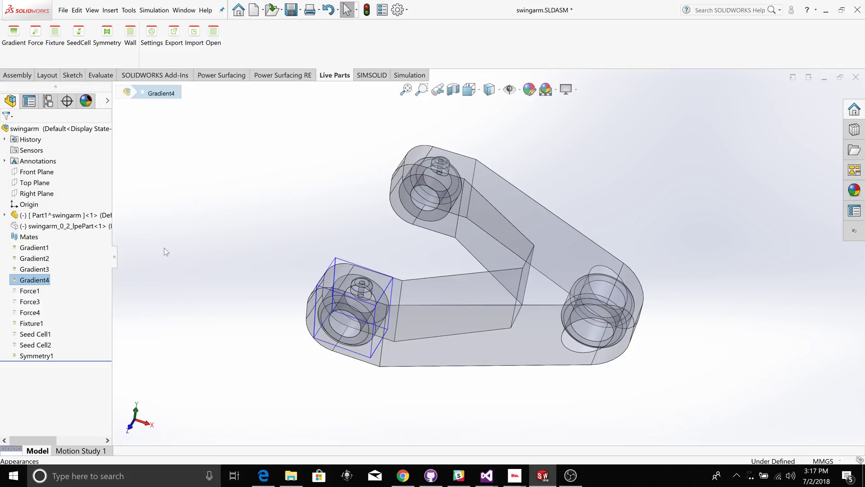
# Step: Show Force1's faces and open its settings, closing them without changes
pyautogui.click(30, 291)
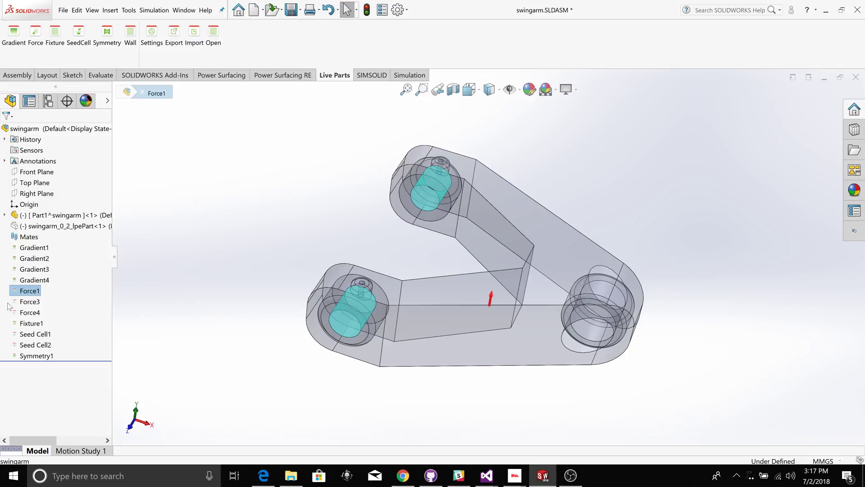
pyautogui.click(27, 291)
pyautogui.click(33, 269)
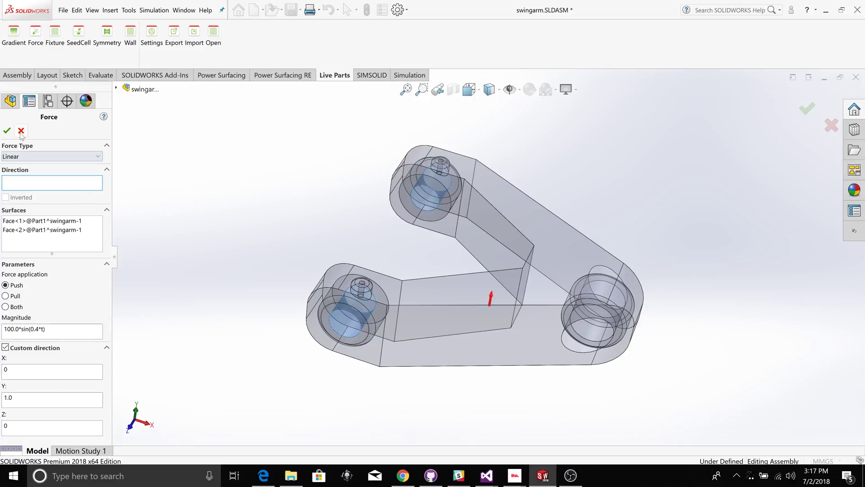
pyautogui.click(831, 125)
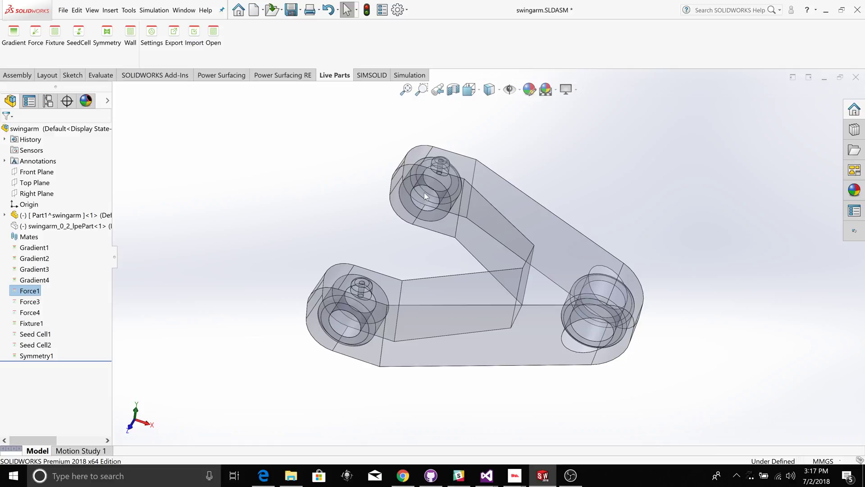
# Step: Check where Force3 and Force4 are applied and which face Fixture1 holds
pyautogui.click(32, 303)
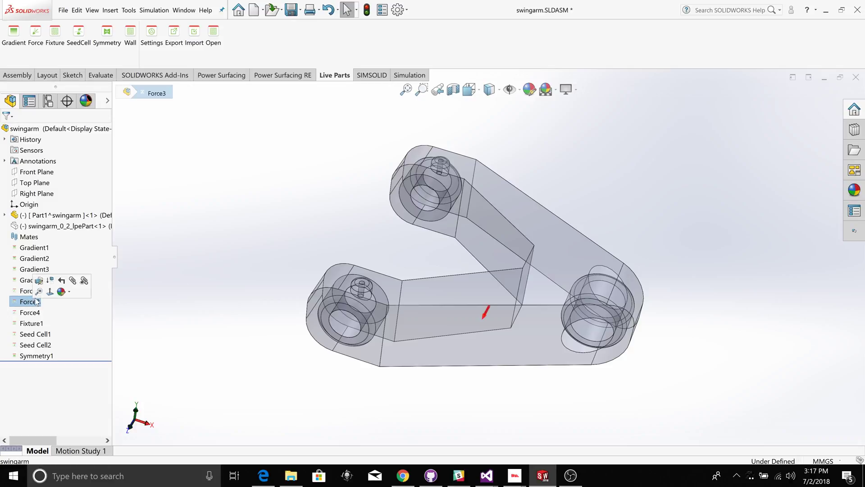
pyautogui.click(32, 313)
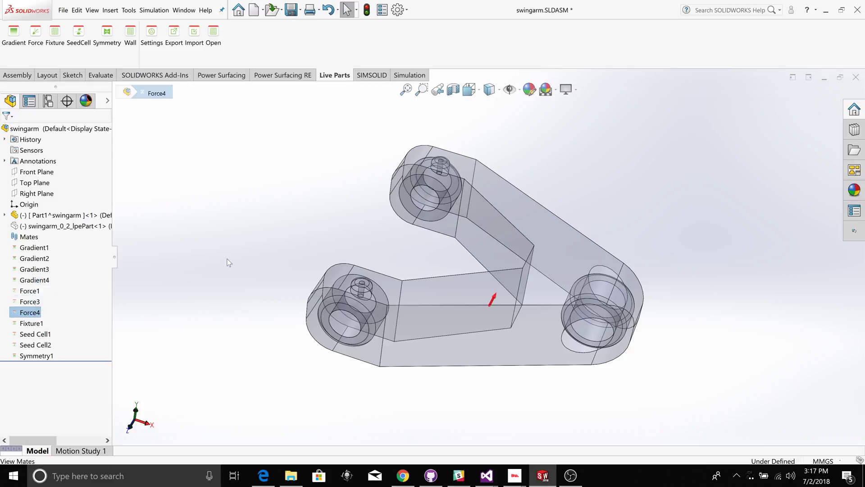
pyautogui.moveTo(235, 249); pyautogui.dragTo(212, 280, button='middle')
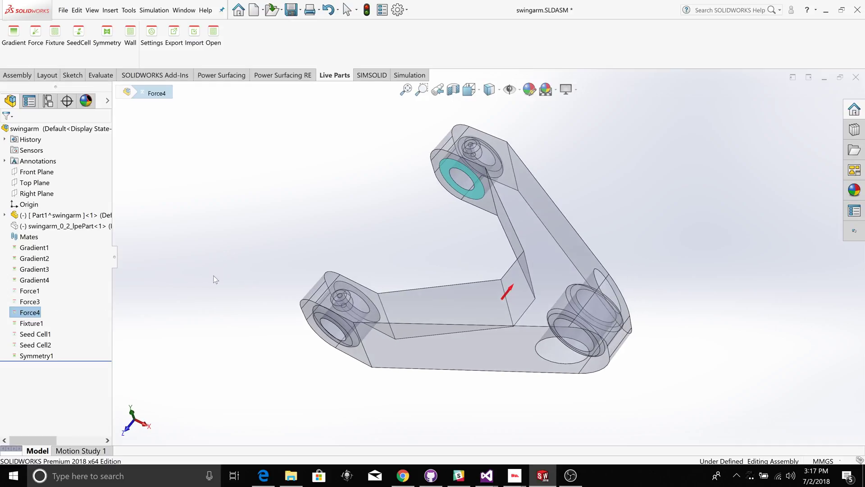
pyautogui.click(37, 302)
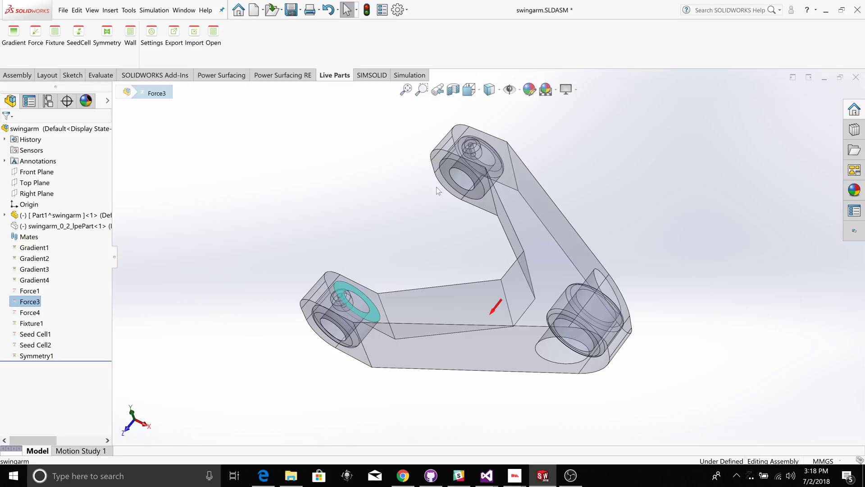
pyautogui.click(38, 324)
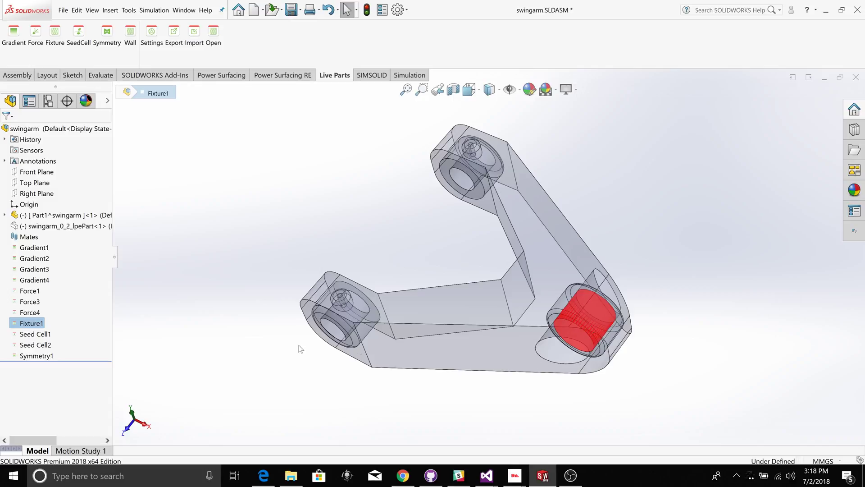
pyautogui.click(208, 293)
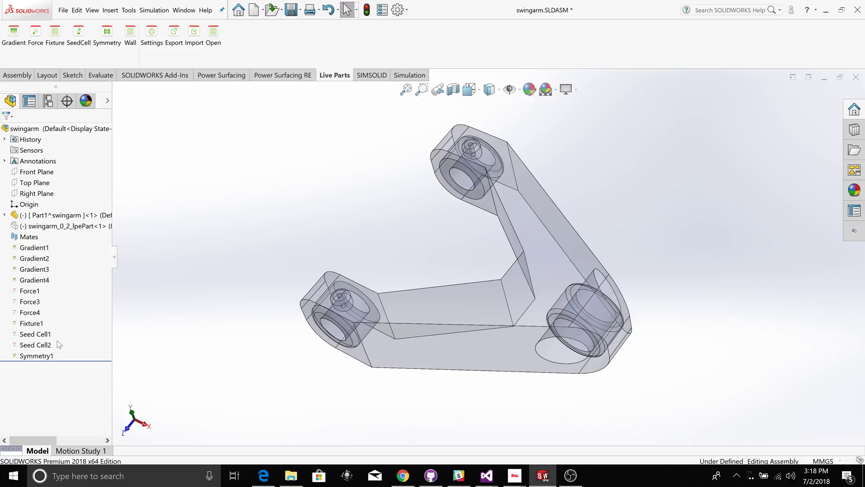
# Step: Display the Seed Cell1 and Seed Cell2 regions and the Symmetry1 plane
pyautogui.click(44, 336)
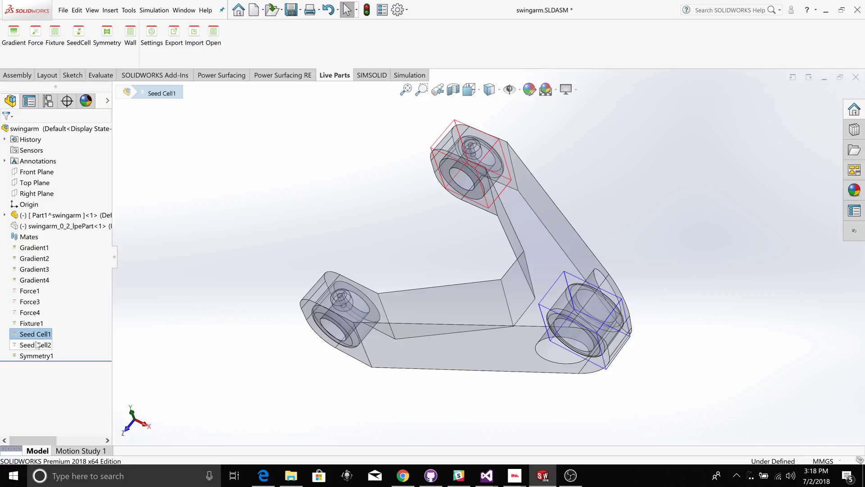
pyautogui.click(37, 345)
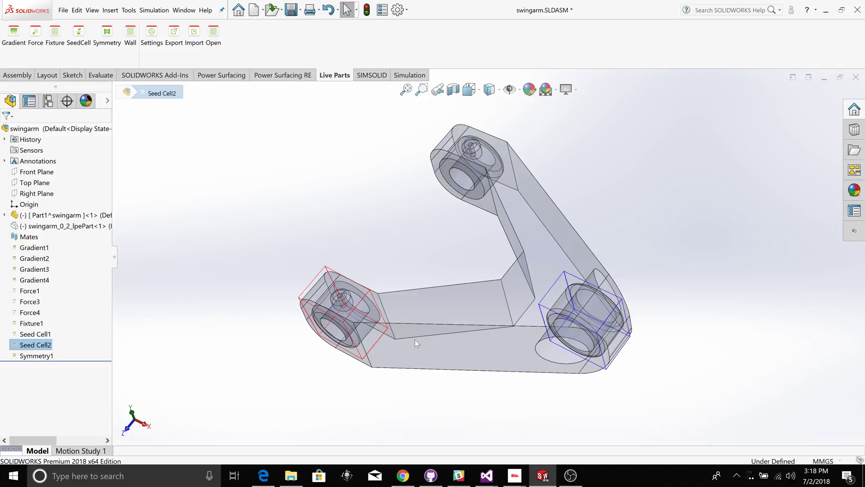
pyautogui.click(47, 356)
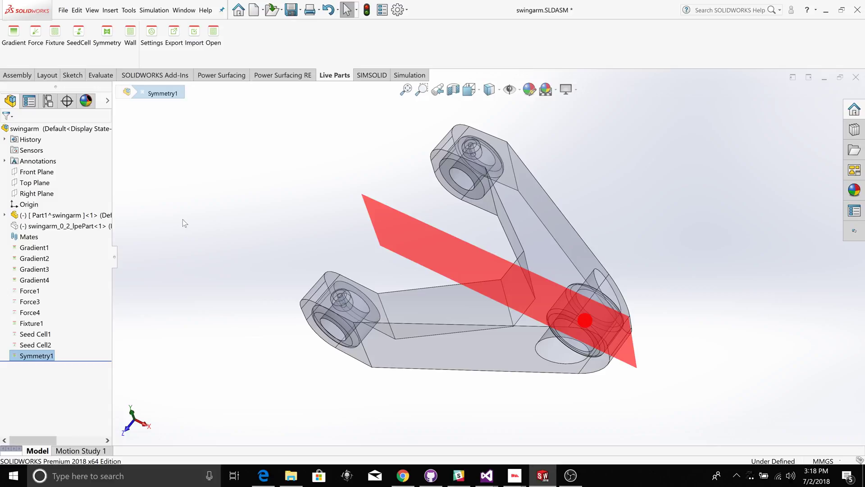
# Step: Minimize SOLIDWORKS, launch Live Parts, and accept the key file and download messages
pyautogui.click(826, 10)
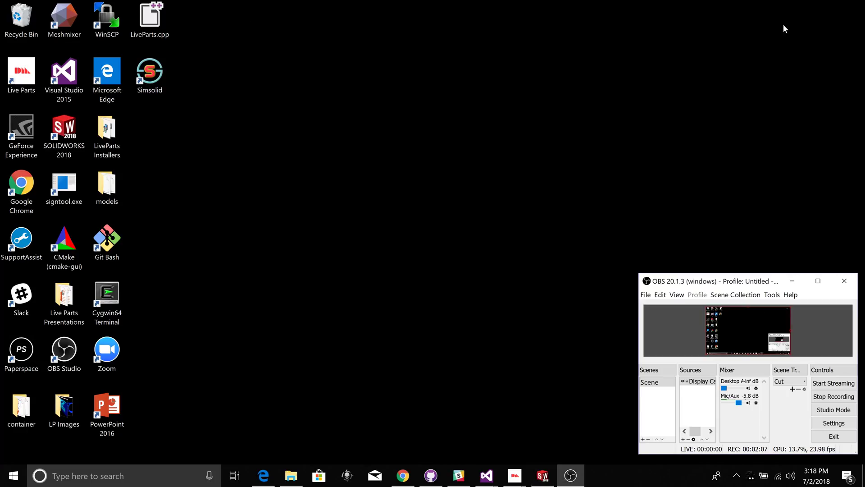
pyautogui.click(33, 83)
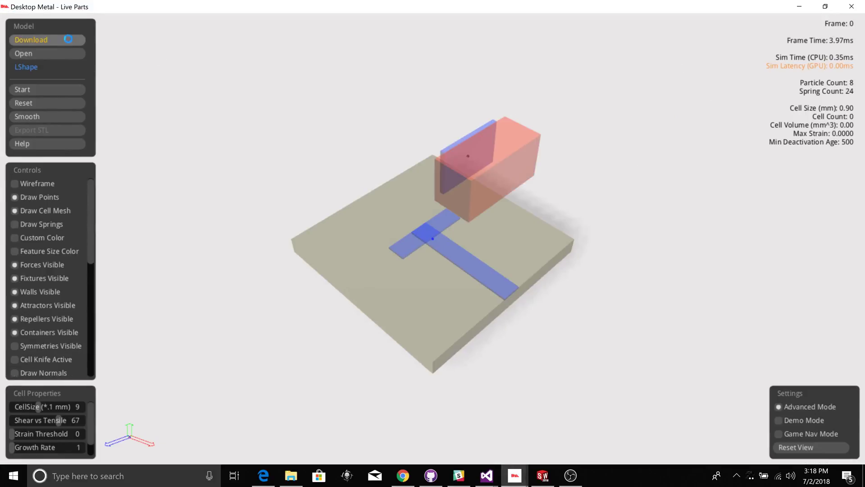
pyautogui.click(321, 266)
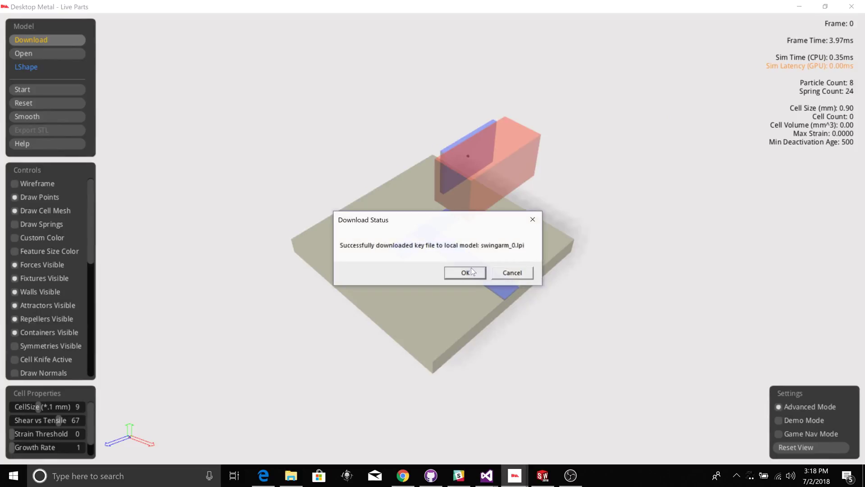
pyautogui.click(466, 273)
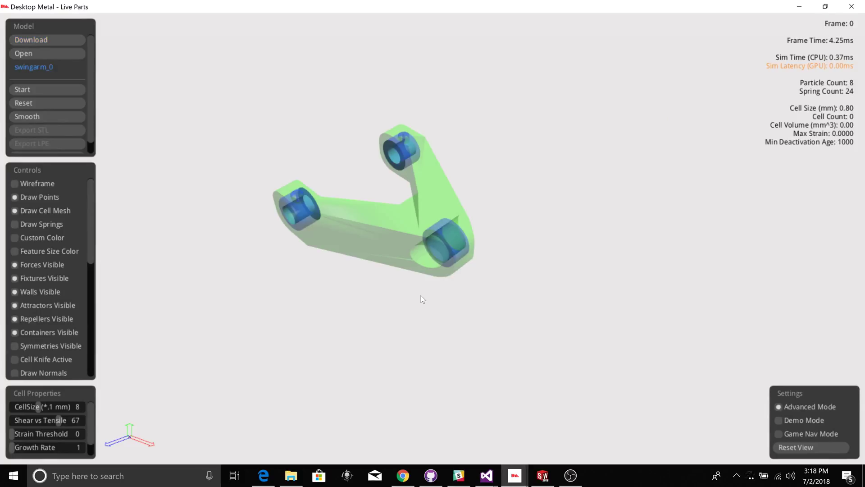
# Step: Zoom around the swingarm_0 model and start the growth simulation
pyautogui.scroll(3, 292, 249)
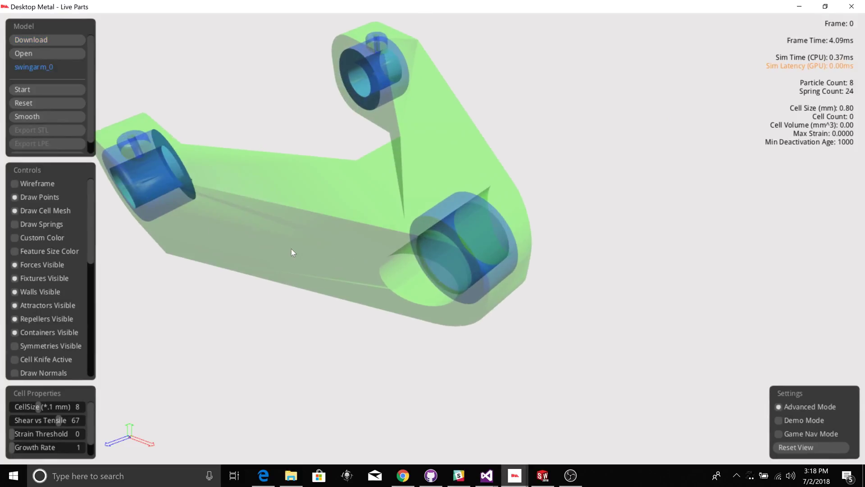
pyautogui.scroll(1, 291, 249)
pyautogui.scroll(-4, 291, 252)
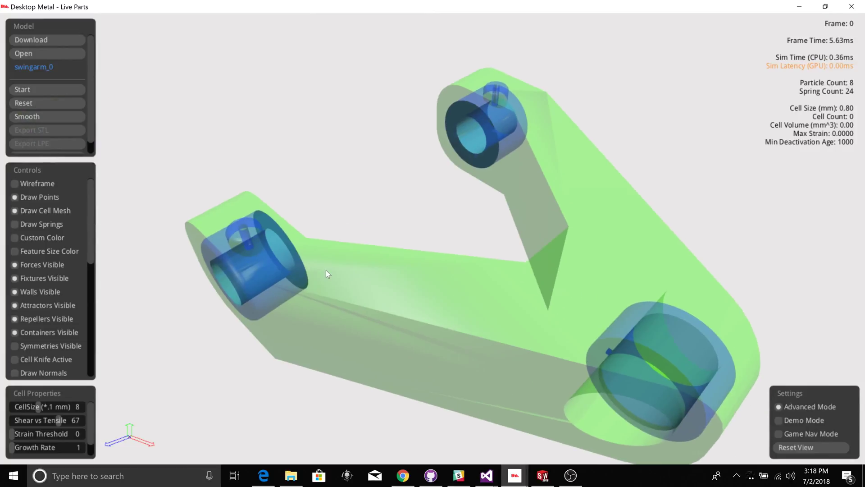
pyautogui.scroll(-2, 322, 264)
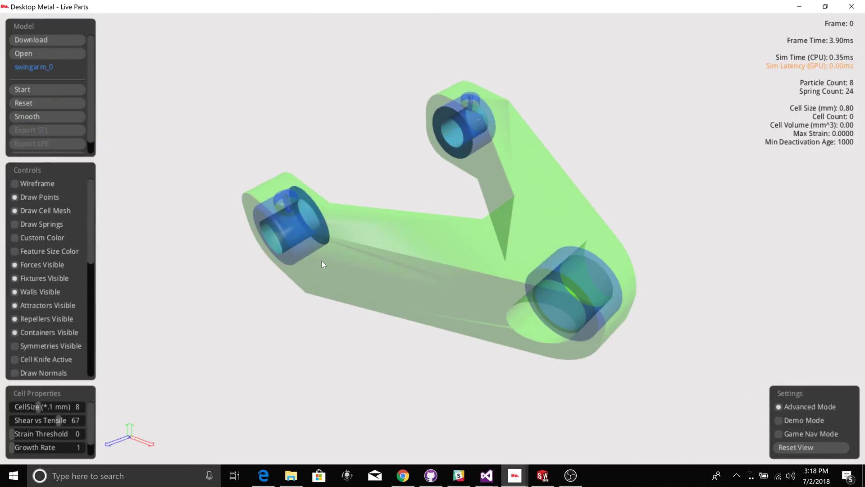
pyautogui.press('space')
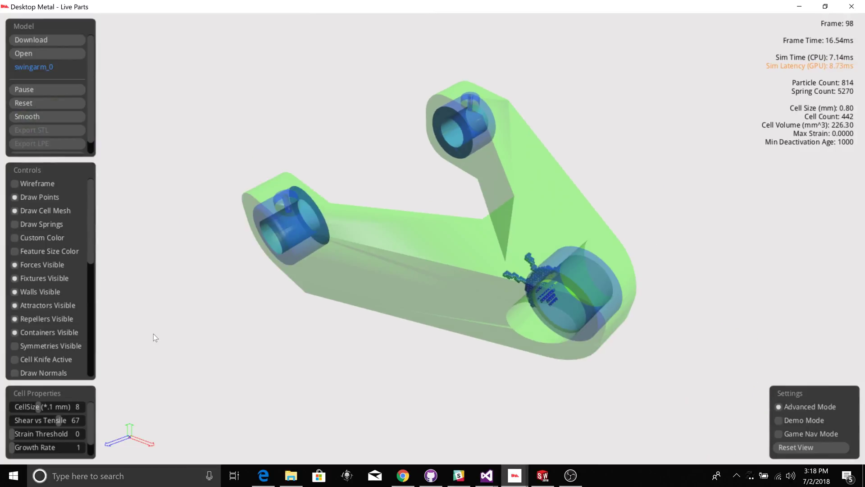
# Step: Hide the container shape and raise Growth Rate from 1 to 4
pyautogui.moveTo(153, 333); pyautogui.dragTo(462, 233)
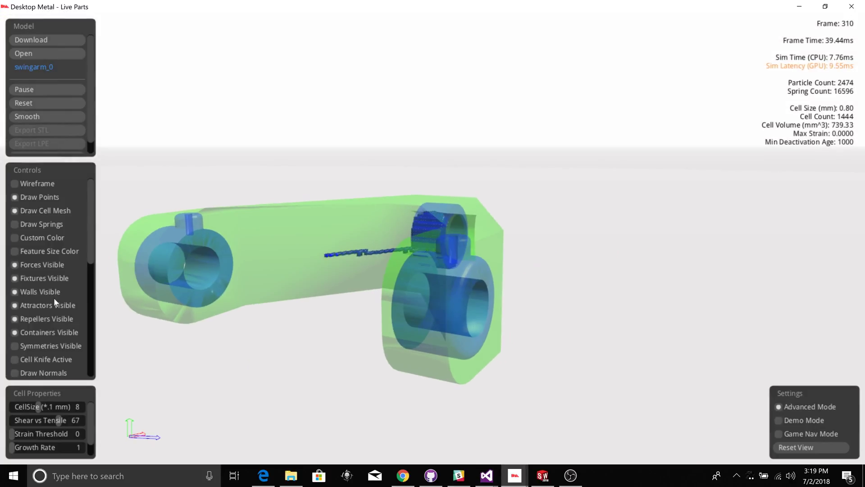
pyautogui.click(12, 333)
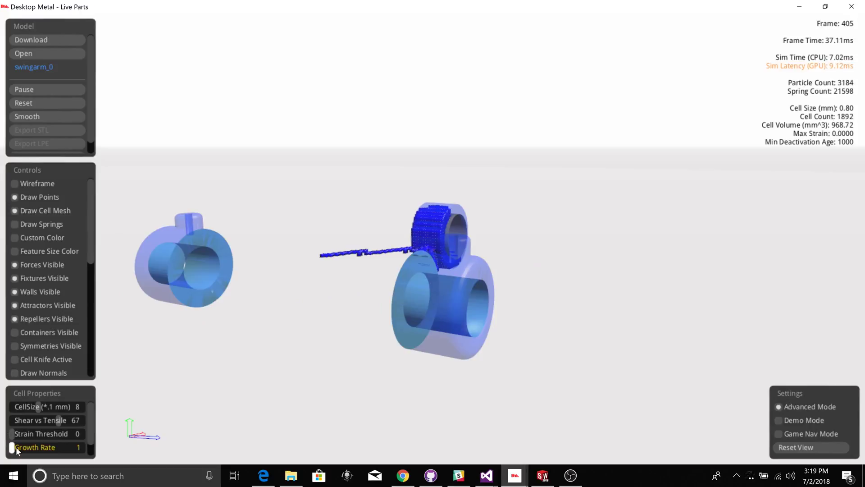
pyautogui.moveTo(15, 447); pyautogui.dragTo(33, 447)
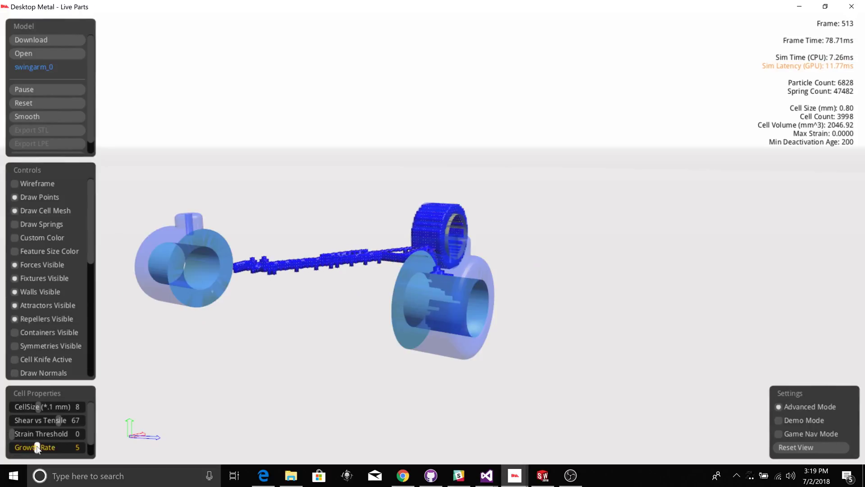
# Step: Hide the attractor shapes and orbit the growing swing arm from several angles
pyautogui.moveTo(158, 358); pyautogui.dragTo(242, 323)
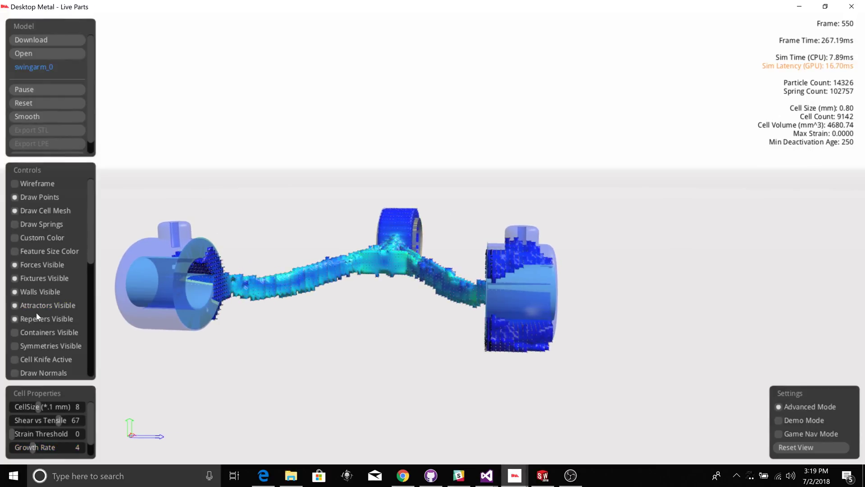
pyautogui.click(14, 306)
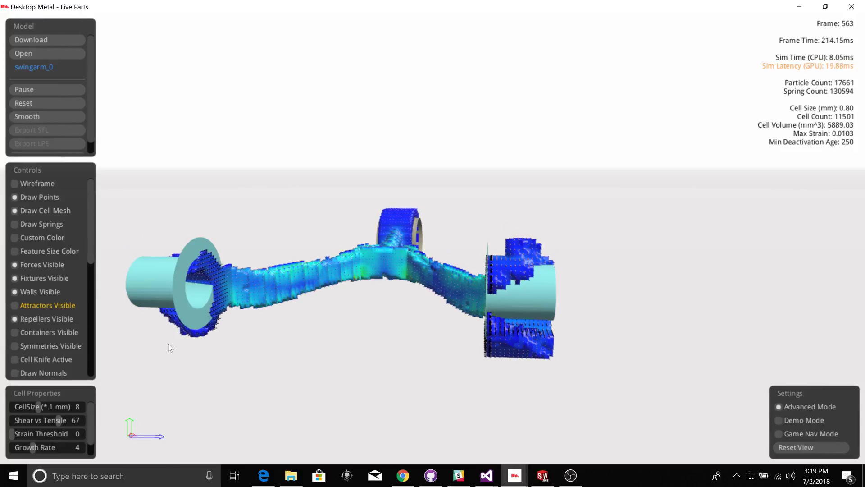
pyautogui.moveTo(170, 348); pyautogui.dragTo(363, 312)
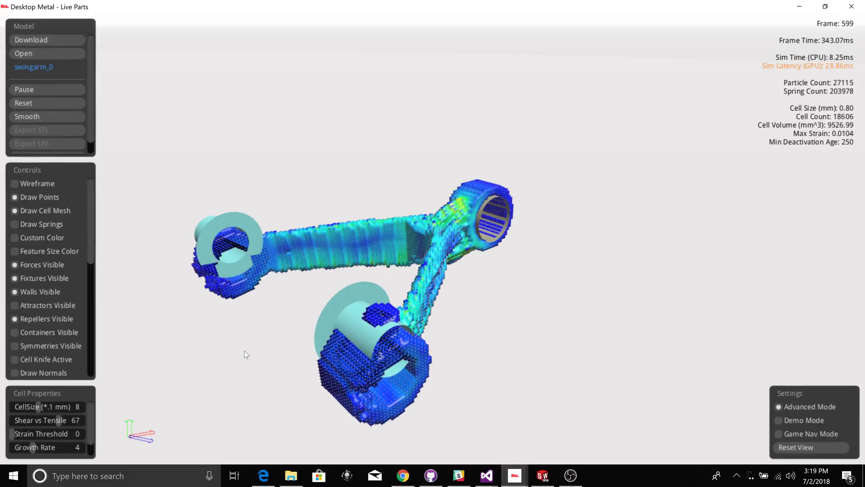
pyautogui.moveTo(296, 350); pyautogui.dragTo(253, 305)
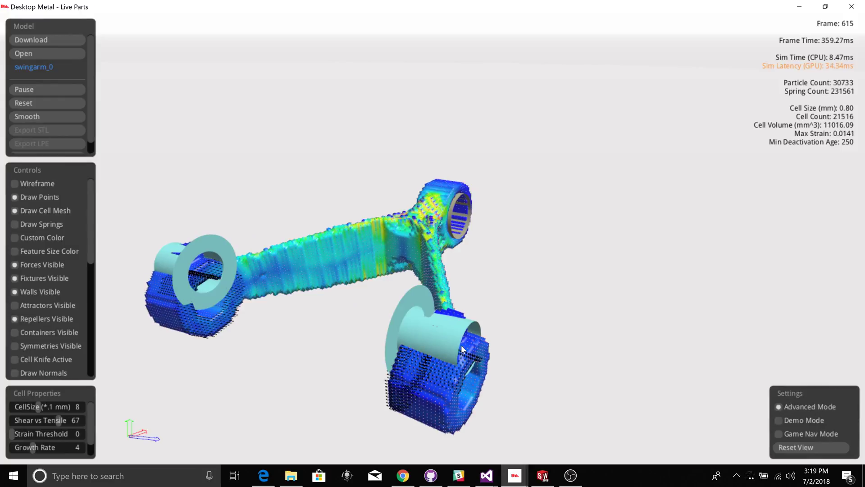
pyautogui.moveTo(510, 329); pyautogui.dragTo(17, 326)
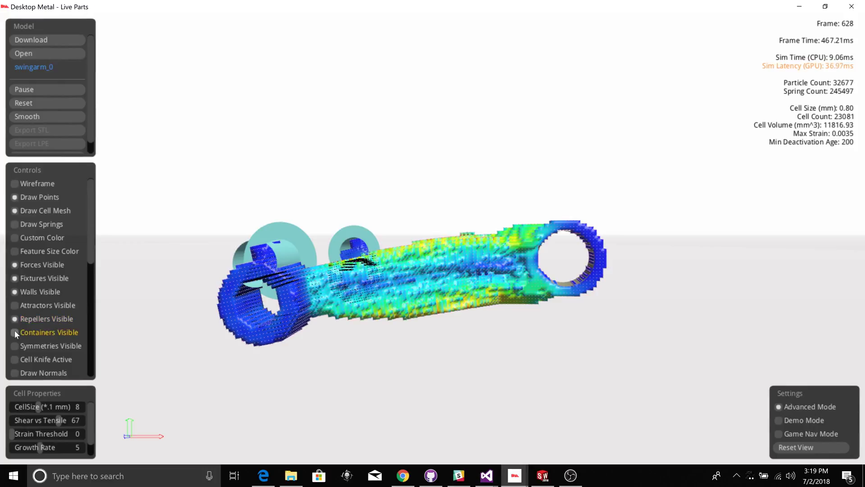
# Step: Toggle the container on and off, then tilt the view to look from above
pyautogui.click(15, 333)
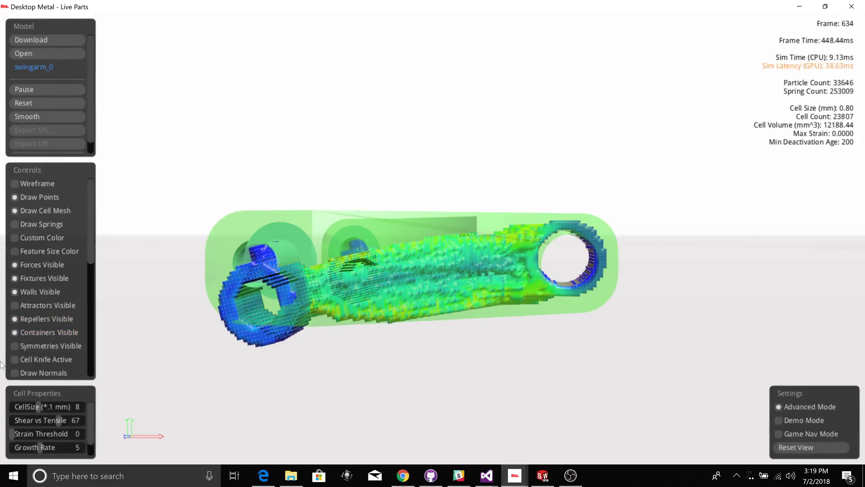
pyautogui.click(15, 333)
pyautogui.moveTo(316, 360); pyautogui.dragTo(62, 199)
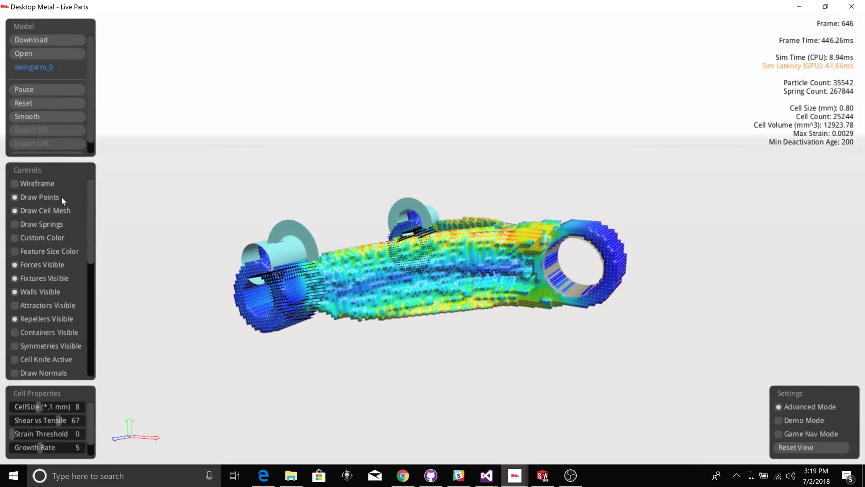
# Step: Hide the cell mesh to inspect the points, restore the mesh, and close Live Parts
pyautogui.click(15, 211)
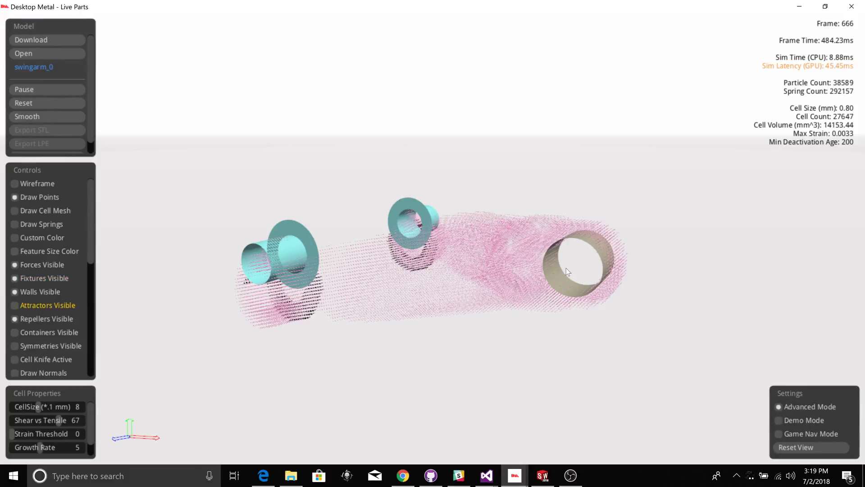
pyautogui.moveTo(567, 267); pyautogui.dragTo(653, 273)
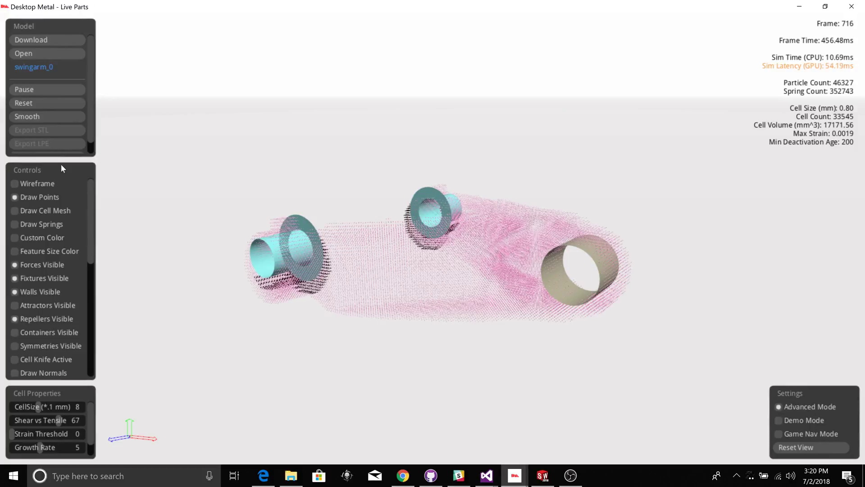
pyautogui.click(14, 210)
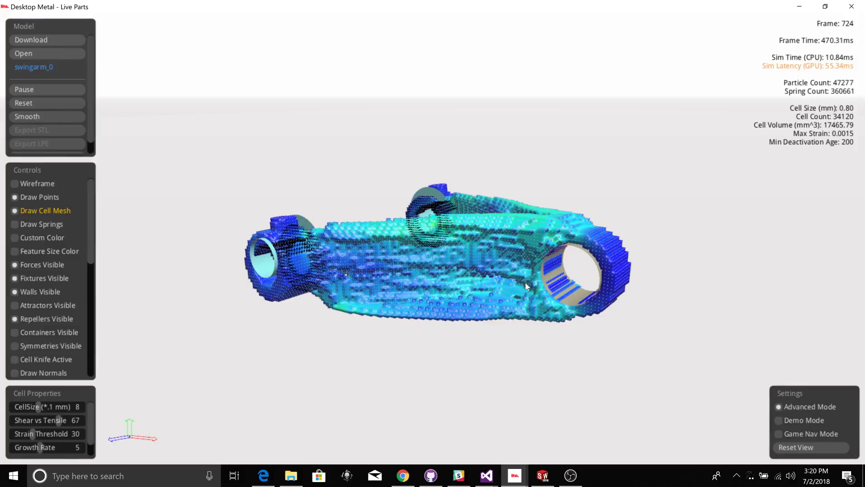
pyautogui.click(850, 7)
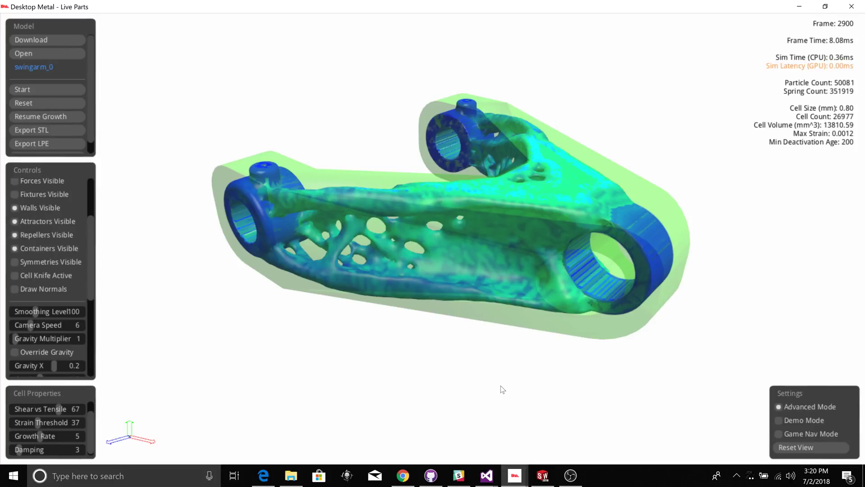
# Step: Orbit the smoothed swing arm, then switch to SOLIDWORKS and select swingarm_0_2_lpePart
pyautogui.moveTo(501, 388); pyautogui.dragTo(421, 374)
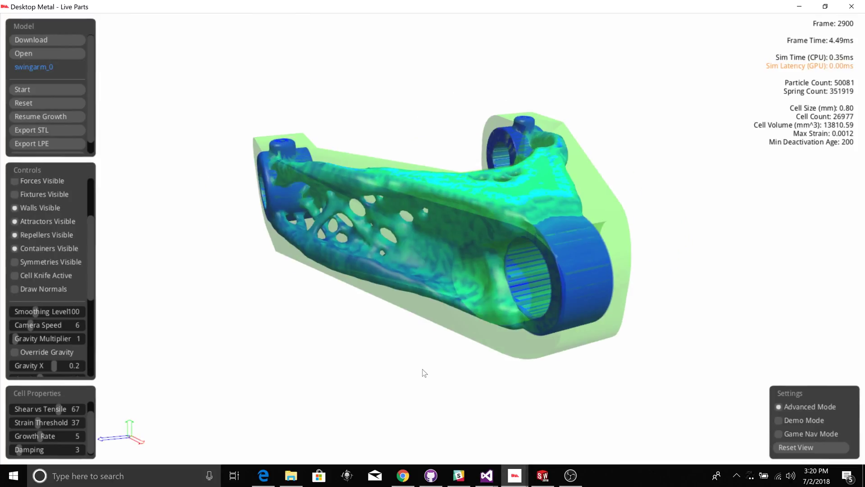
pyautogui.moveTo(422, 370); pyautogui.dragTo(367, 380)
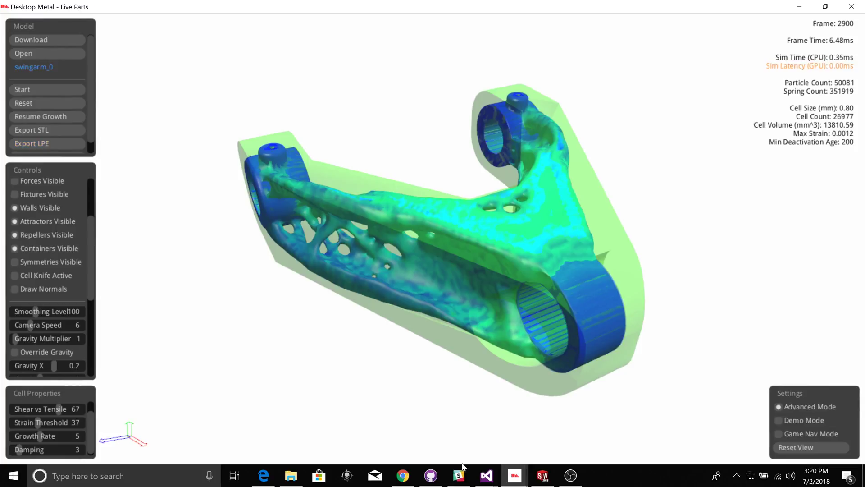
pyautogui.click(542, 475)
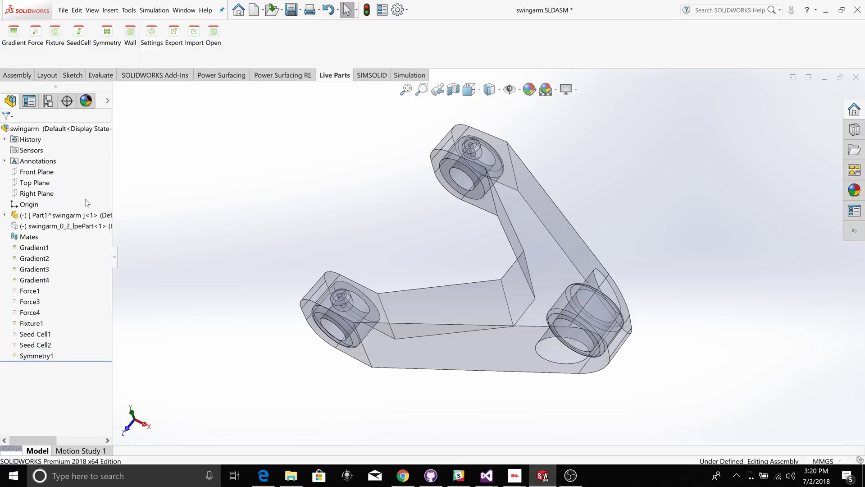
pyautogui.click(68, 226)
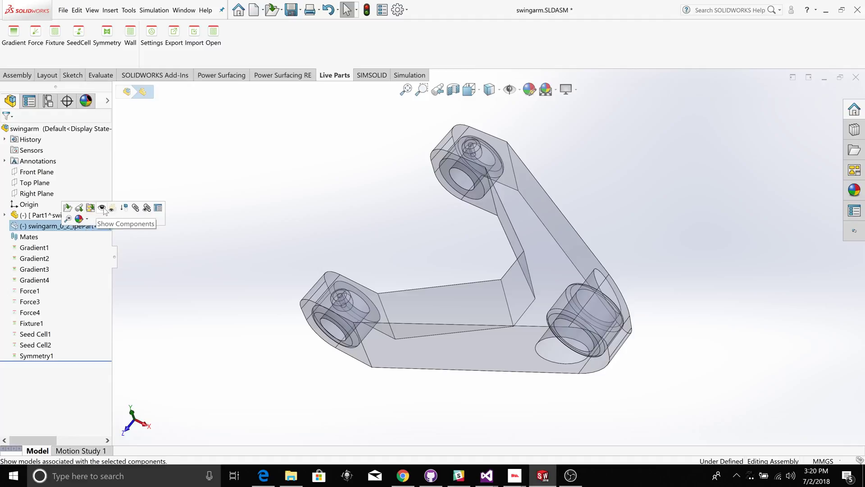
# Step: Show the hidden swingarm_0_2_lpePart<1> mesh and orbit the assembly around it
pyautogui.click(103, 211)
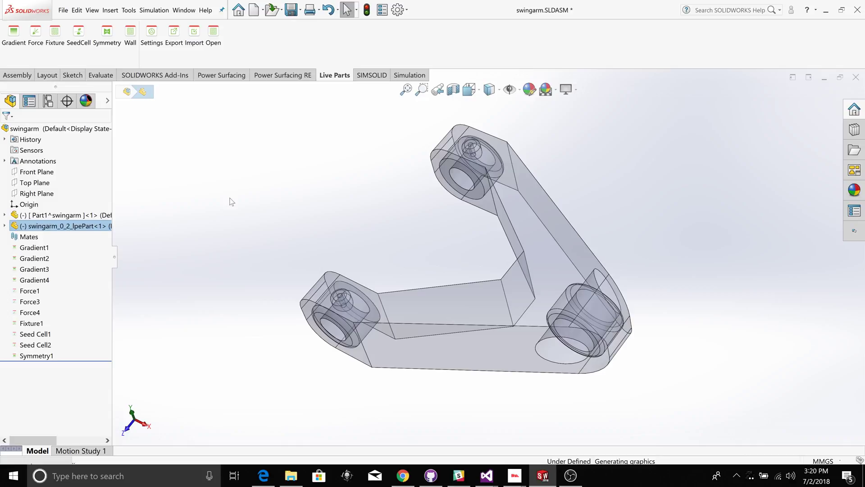
pyautogui.moveTo(391, 382); pyautogui.dragTo(379, 366, button='middle')
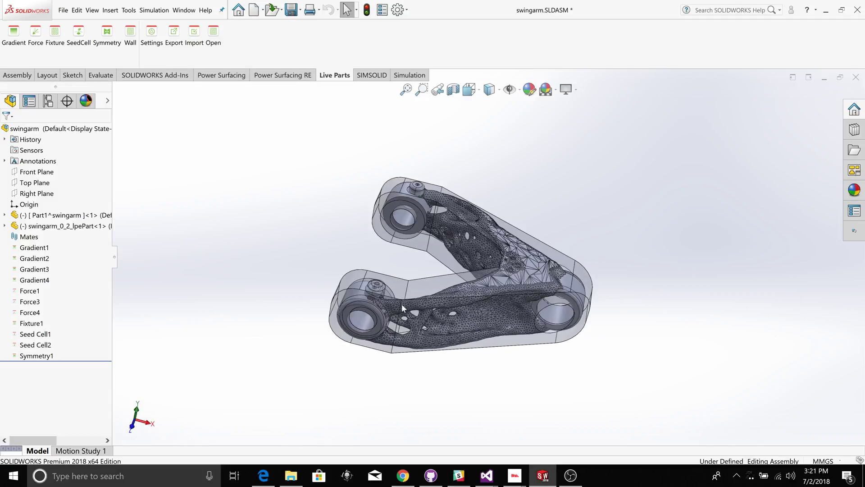
pyautogui.moveTo(642, 345); pyautogui.dragTo(586, 316, button='middle')
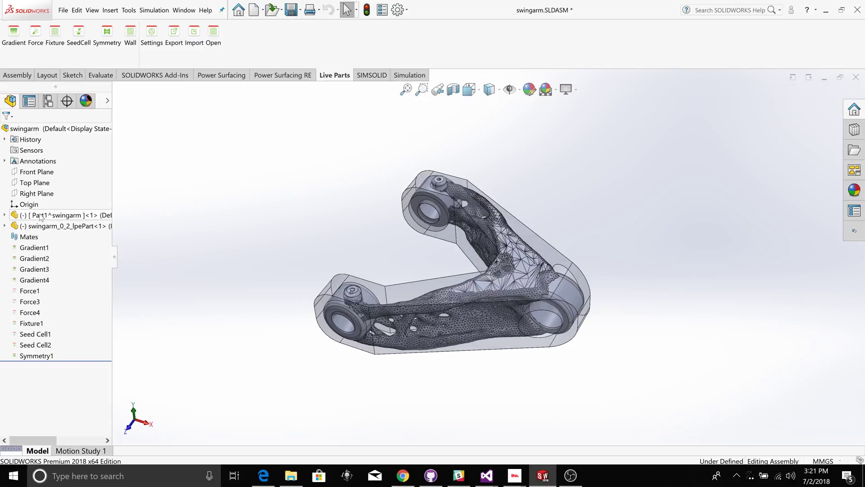
# Step: Hide the Part1^swingarm component and orbit the remaining lattice mesh part
pyautogui.rightClick(41, 216)
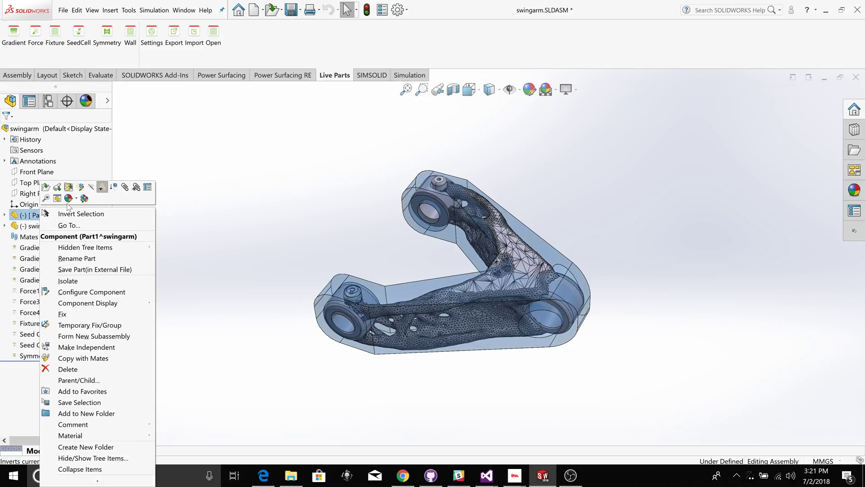
pyautogui.click(102, 186)
pyautogui.scroll(-3, 477, 287)
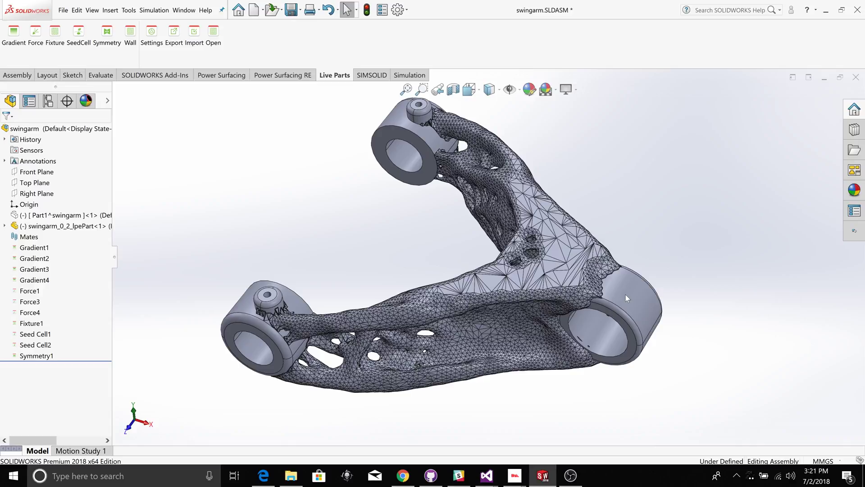
pyautogui.moveTo(464, 399); pyautogui.dragTo(455, 363, button='middle')
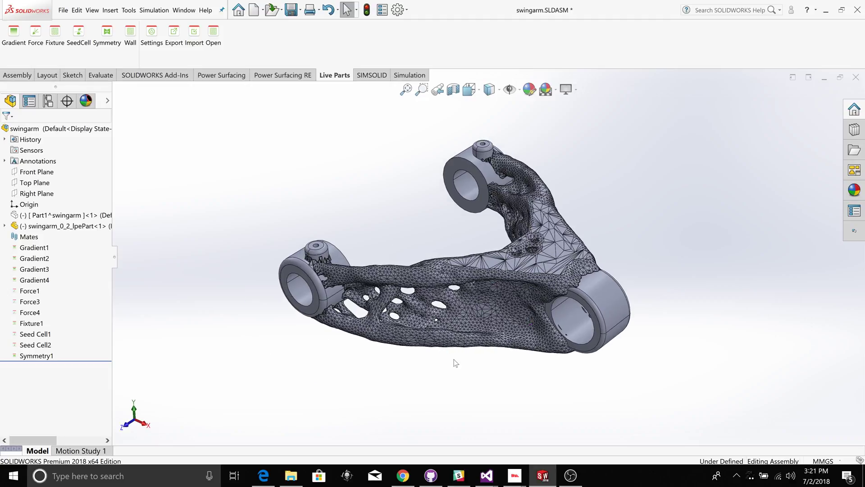